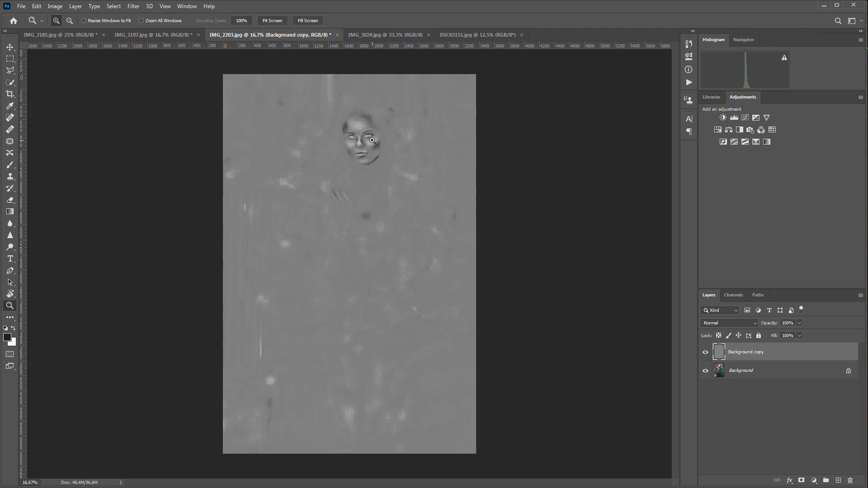
click(373, 141)
click(373, 141)
click(373, 141)
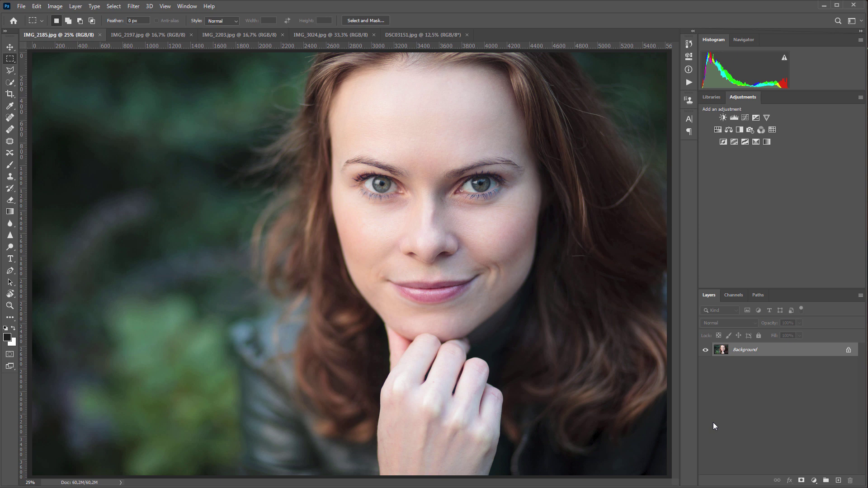
- Review the open portraits IMG_2197.jpg, IMG_2203.jpg and IMG_3024.jpg one after another
click(146, 34)
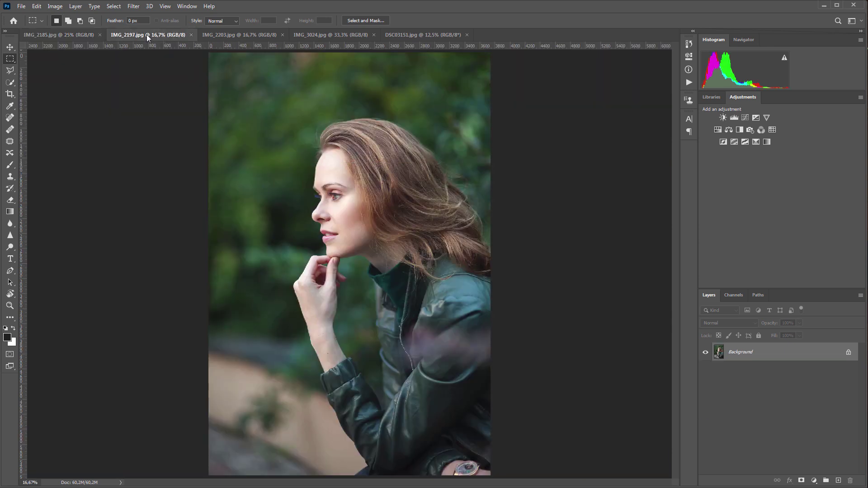
click(223, 34)
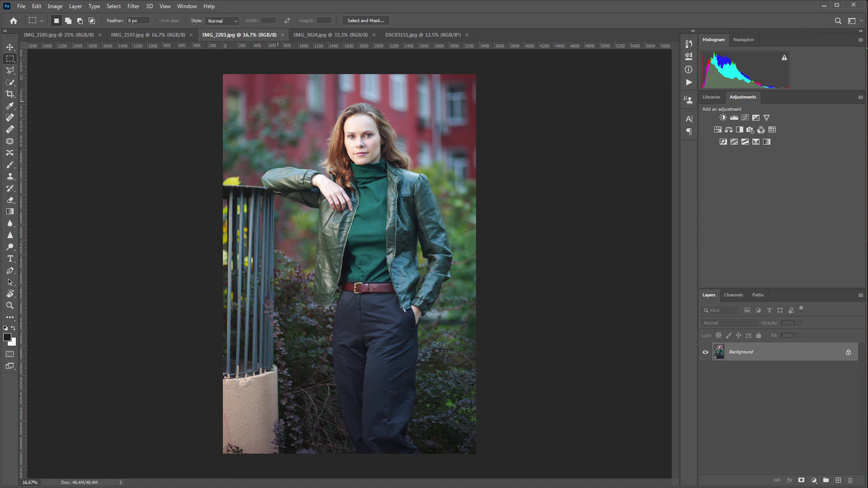
click(324, 35)
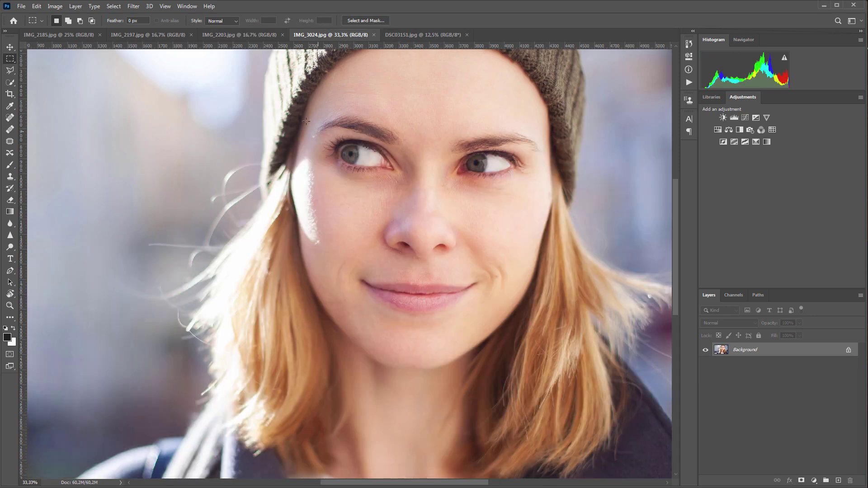
- Open the Retouch4me Portrait Volumes filter on IMG_2185.jpg and compare its preview with the original
click(64, 34)
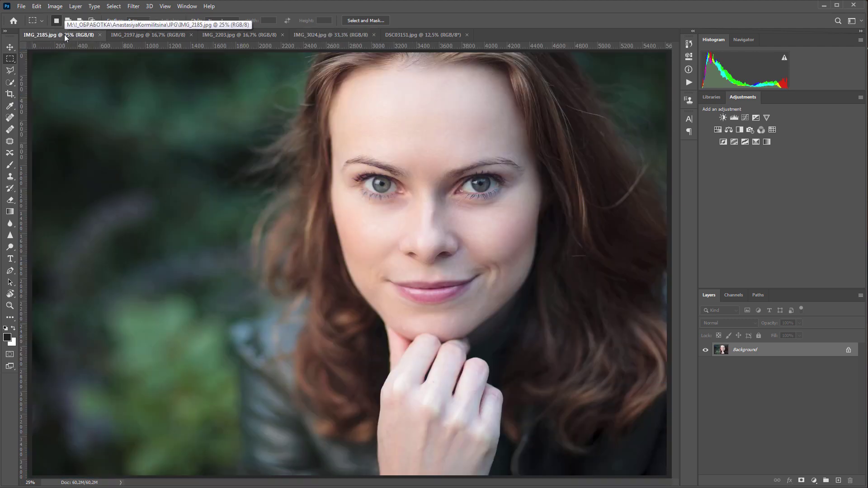
click(134, 6)
mouse_move(163, 176)
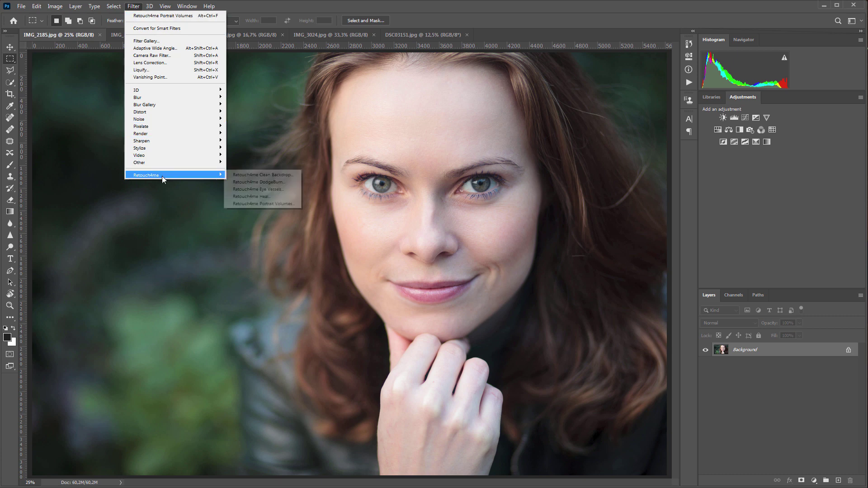
click(288, 205)
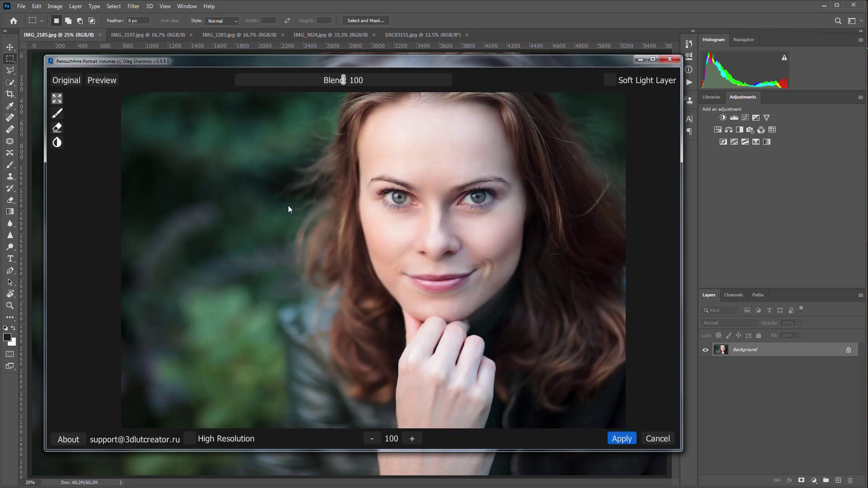
click(69, 79)
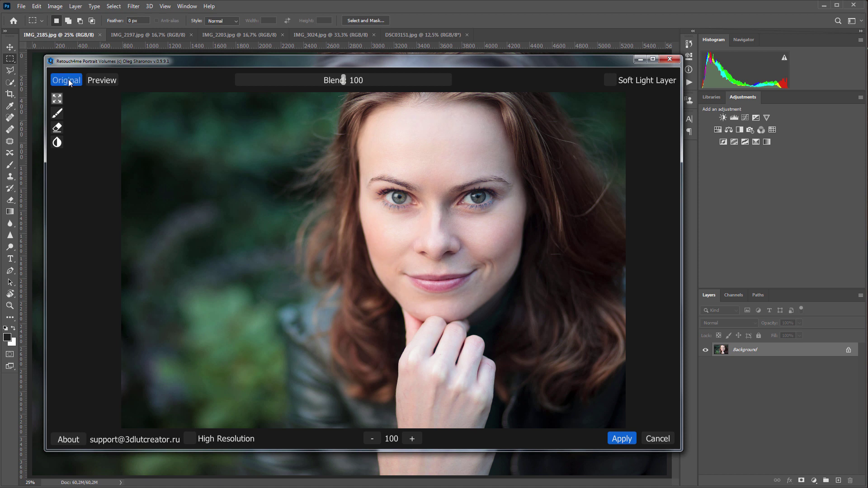
click(69, 79)
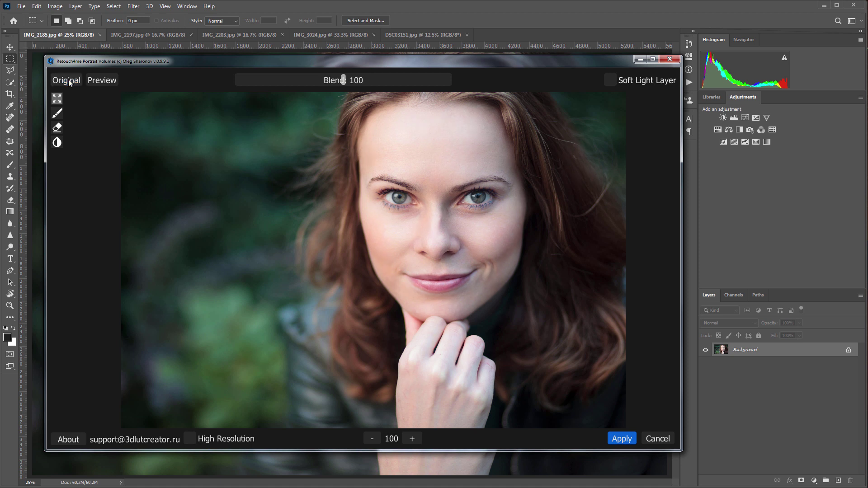
- Set the Portrait Volumes blend to 171, compare the result with the original, and apply it to IMG_2185.jpg
click(391, 83)
click(62, 81)
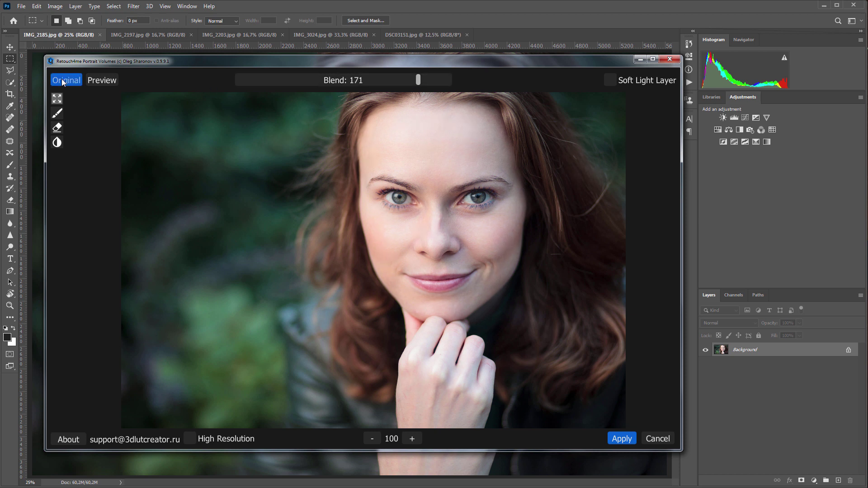
click(63, 82)
click(63, 81)
click(63, 82)
click(63, 81)
click(63, 82)
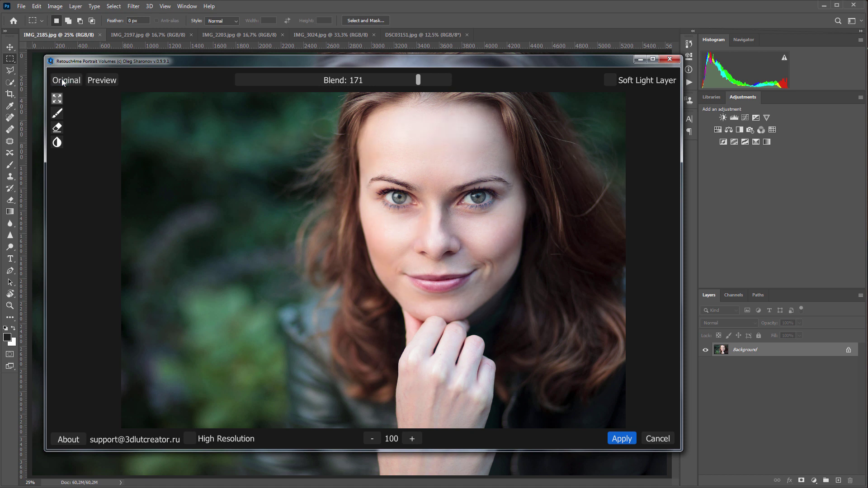
click(620, 439)
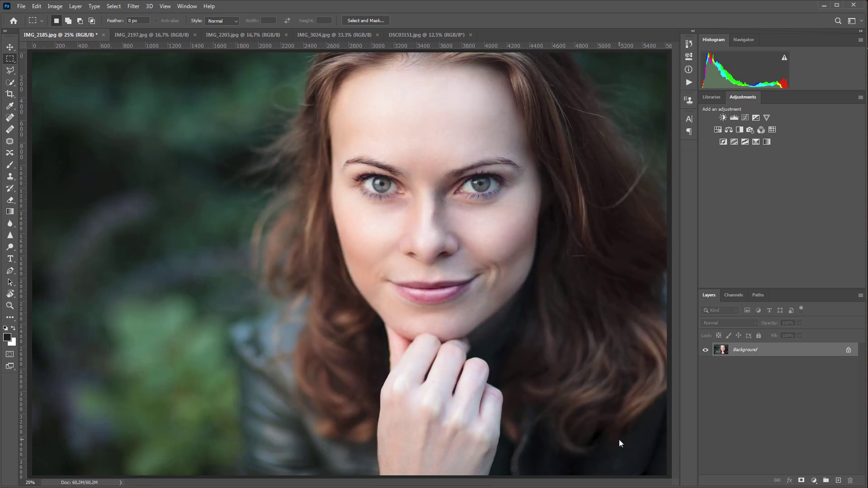
- Open the Retouch4me Portrait Volumes filter on IMG_2197.jpg and check the original against the preview
click(144, 34)
click(133, 7)
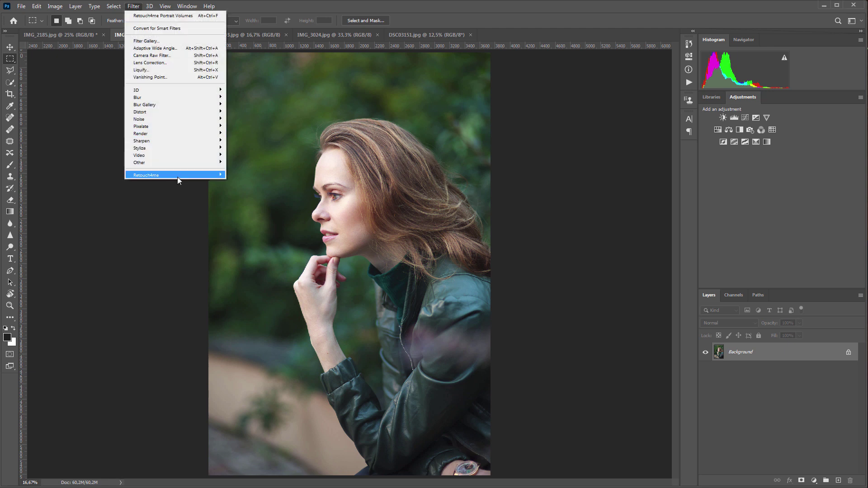
mouse_move(177, 177)
click(279, 203)
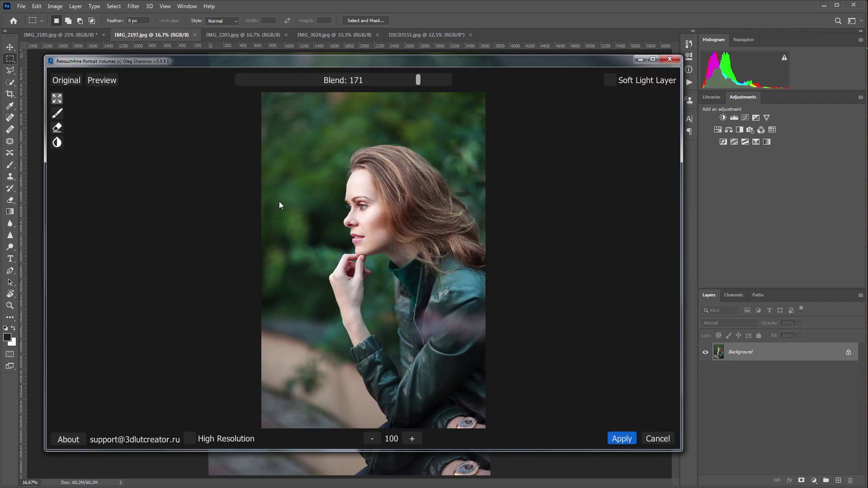
click(68, 79)
- Raise the Portrait Volumes blend to 182, compare it with the original, and apply it to IMG_2197.jpg
click(430, 81)
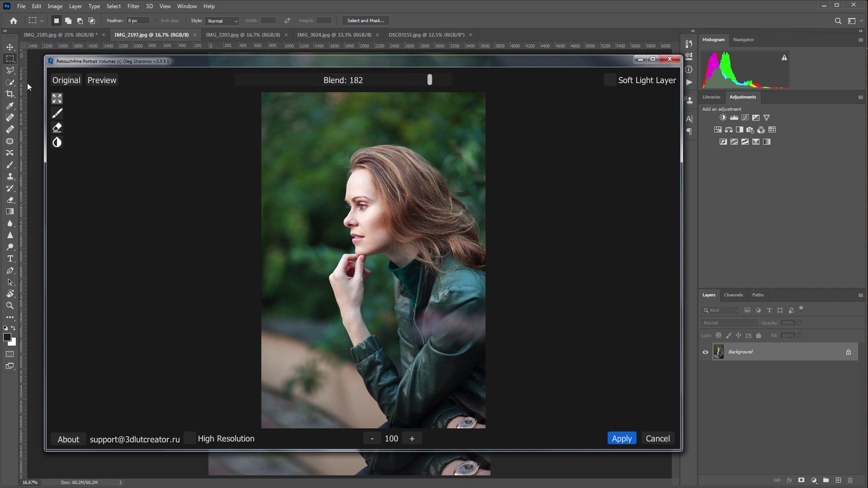
click(72, 82)
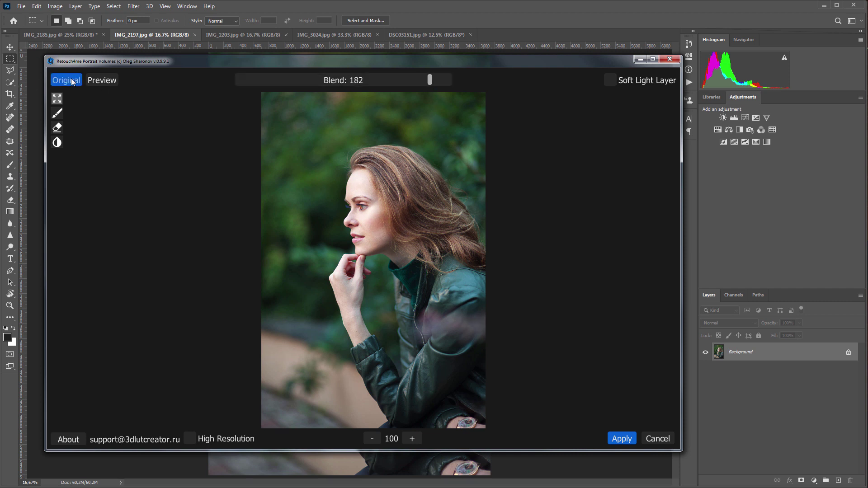
click(73, 82)
click(72, 82)
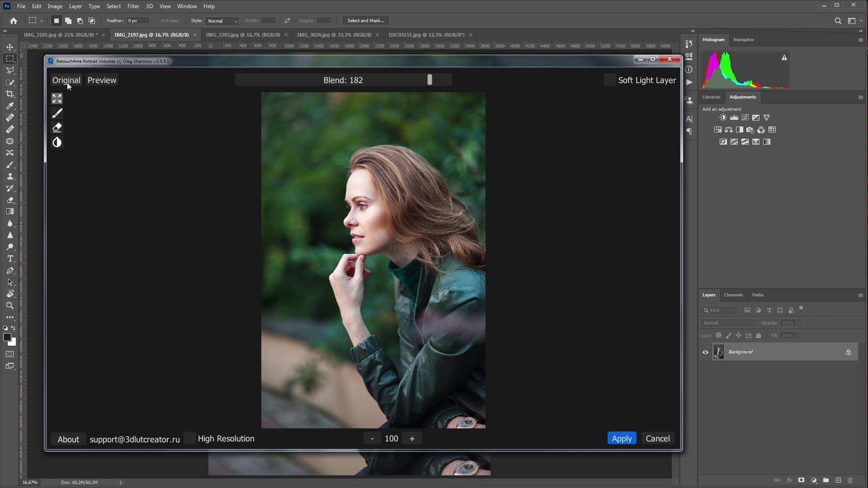
click(622, 439)
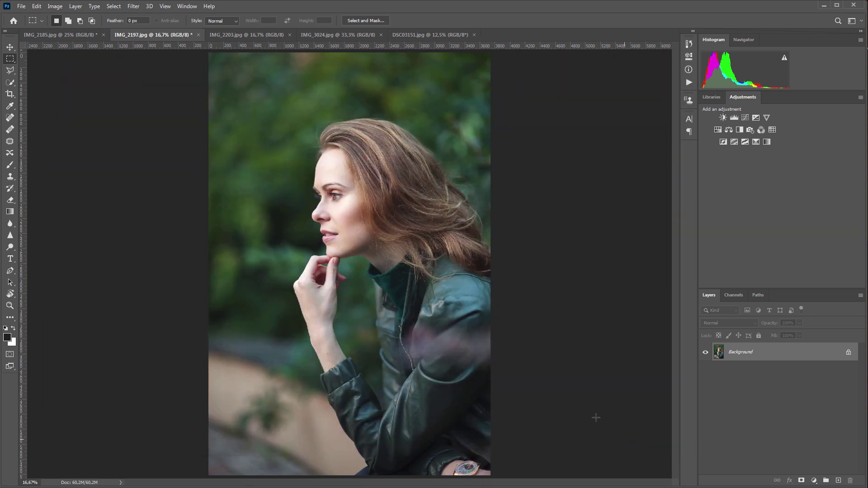
- Duplicate the Background layer of IMG_2203.jpg and open Retouch4me Portrait Volumes on the copy with High Resolution enabled
click(259, 35)
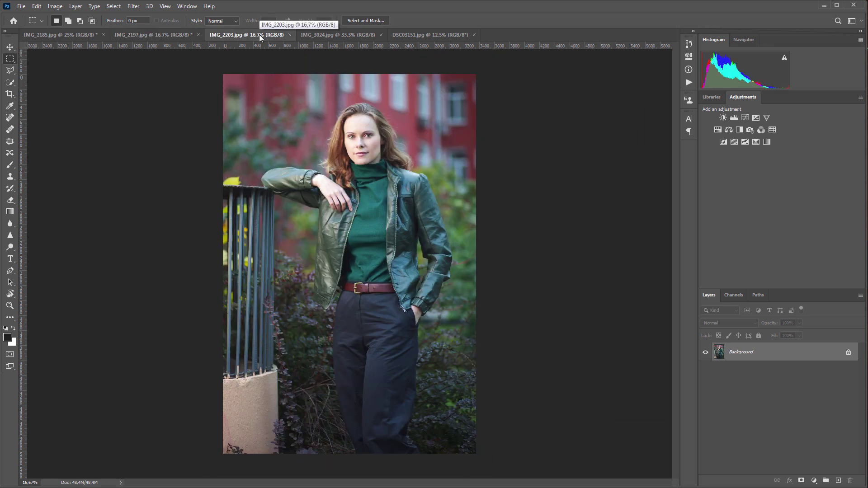
drag(825, 361, 836, 481)
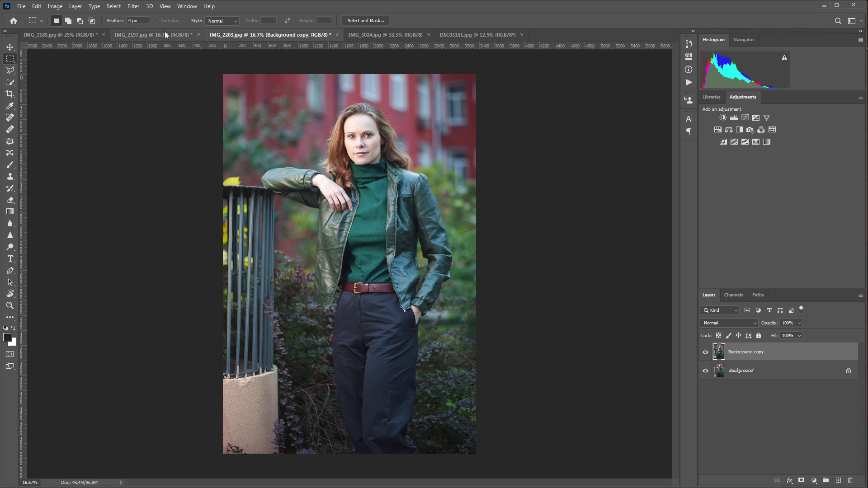
click(133, 6)
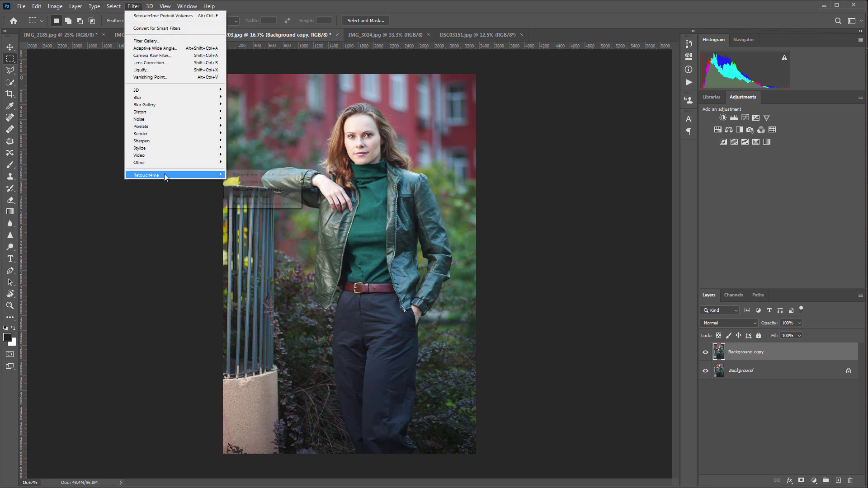
mouse_move(164, 175)
click(291, 204)
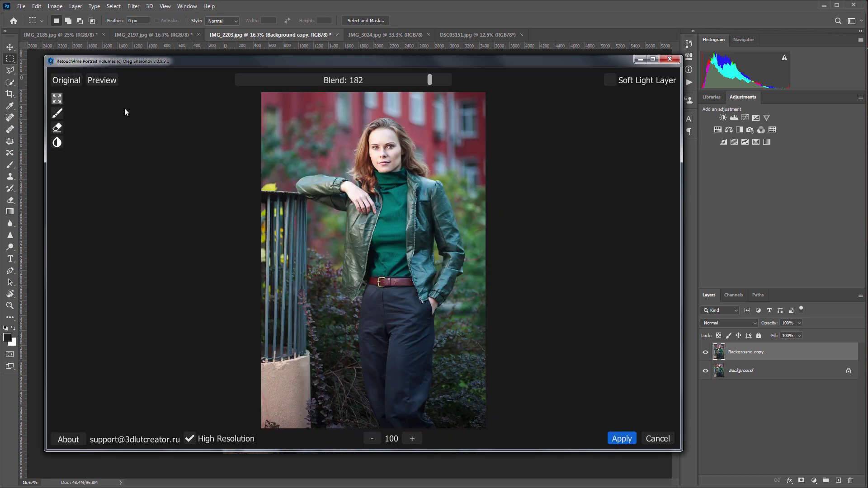
- Compare the full-length portrait's preview with the original and apply the filter with the Soft Light Layer option enabled
click(66, 82)
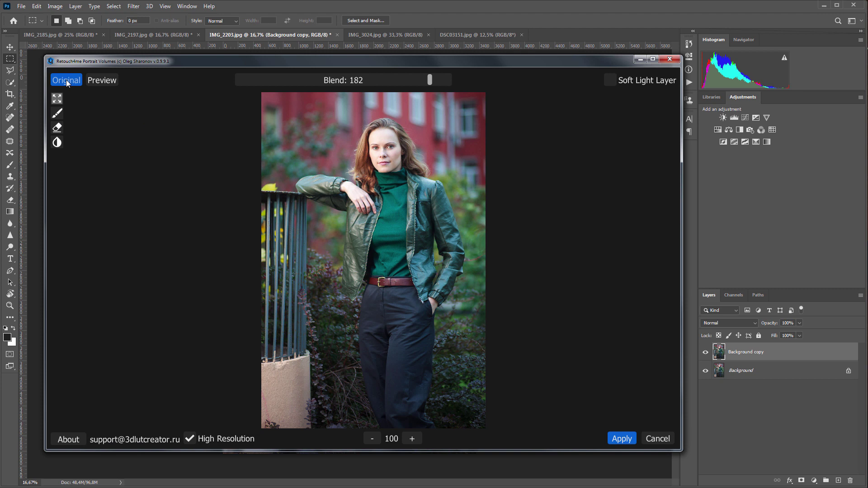
click(67, 82)
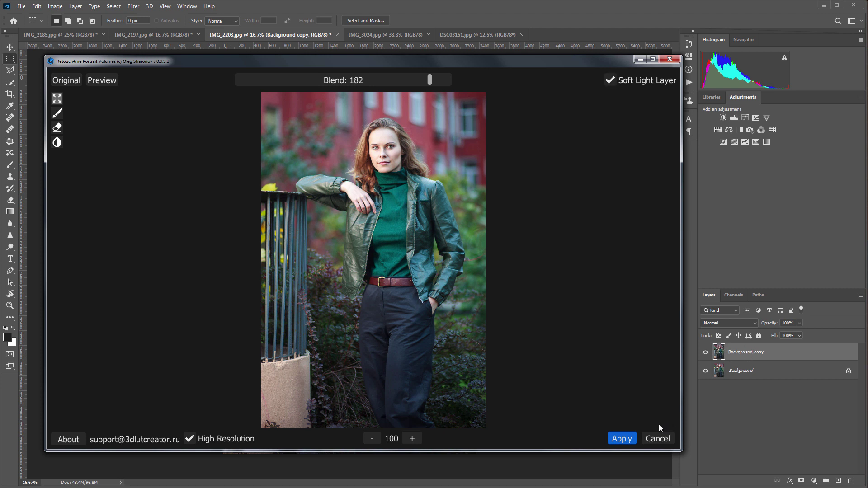
click(622, 440)
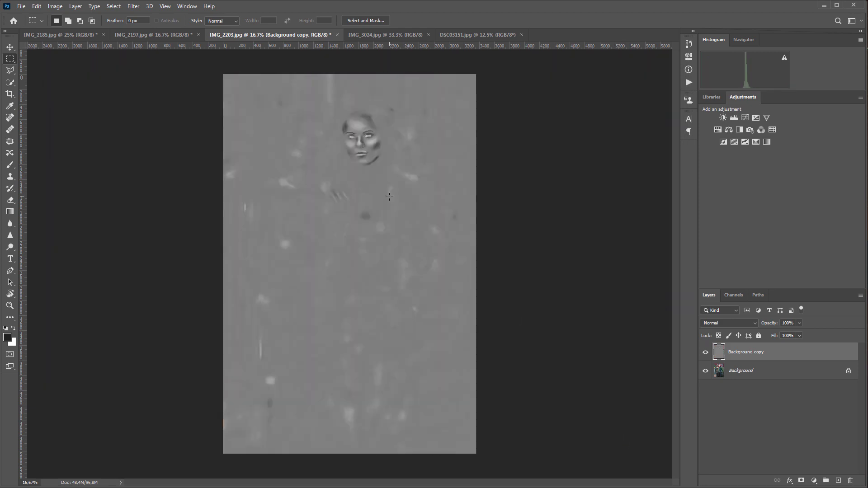
- Examine the grey volume layer up close around the face and body
key(z)
click(373, 141)
click(373, 141)
click(373, 141)
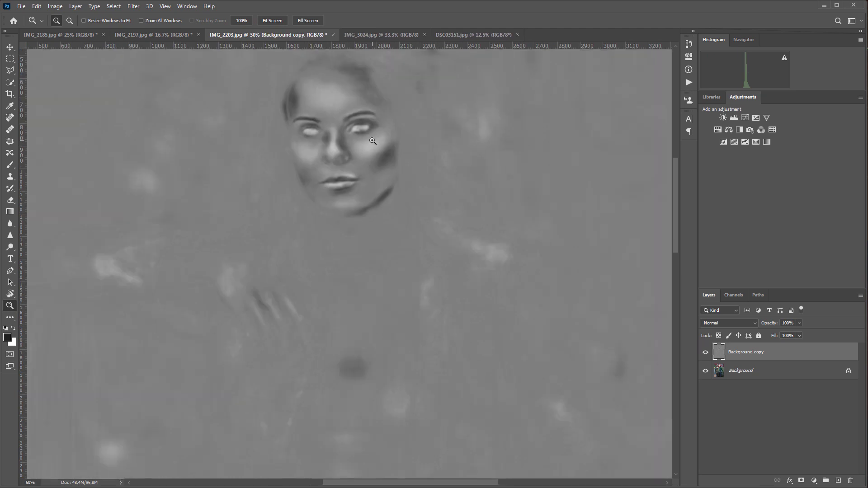
alt+click(558, 297)
alt+click(558, 297)
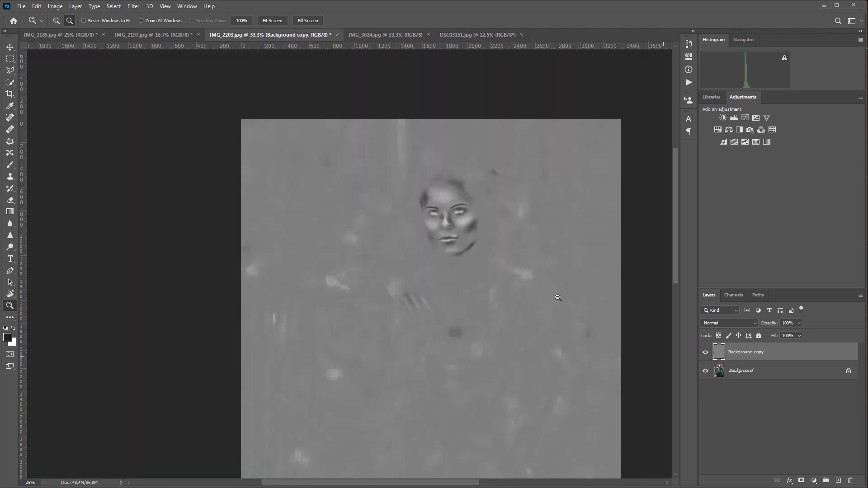
scroll(558, 298, down, 3)
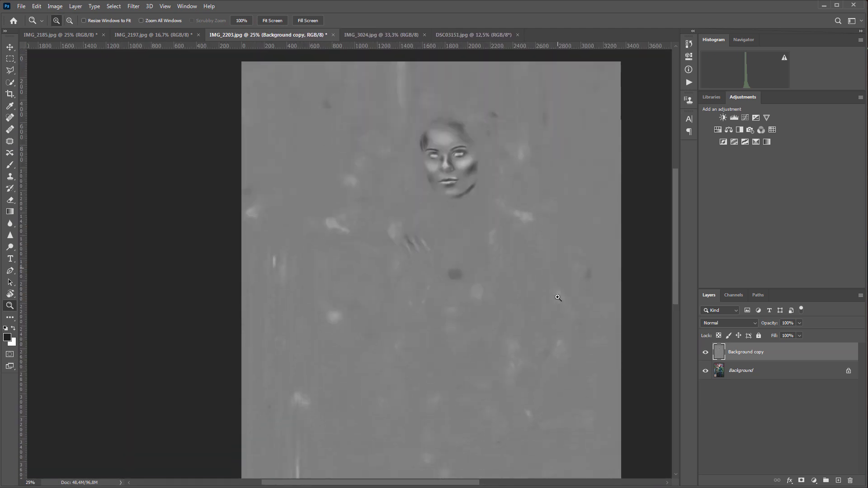
- Set the blending mode of the Background copy layer to Soft Light
click(723, 323)
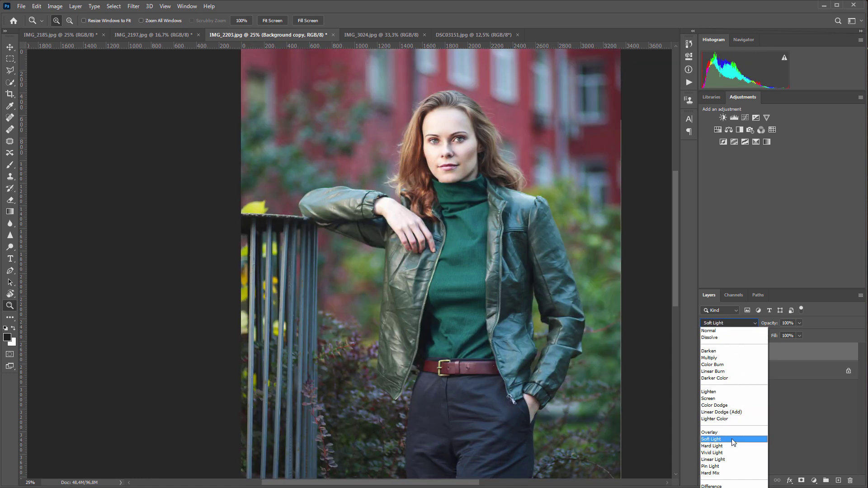
click(734, 440)
alt+click(538, 296)
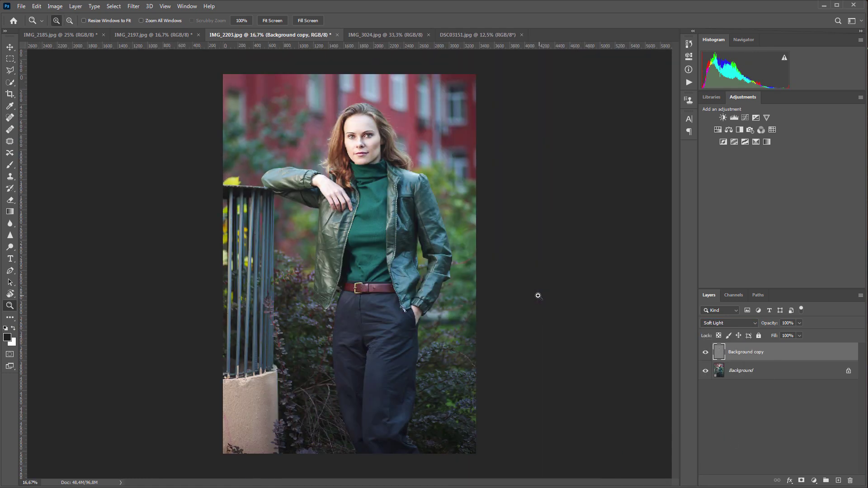
- Inspect the woman's face at 100% with the Background copy layer hidden and shown to compare before and after
click(367, 136)
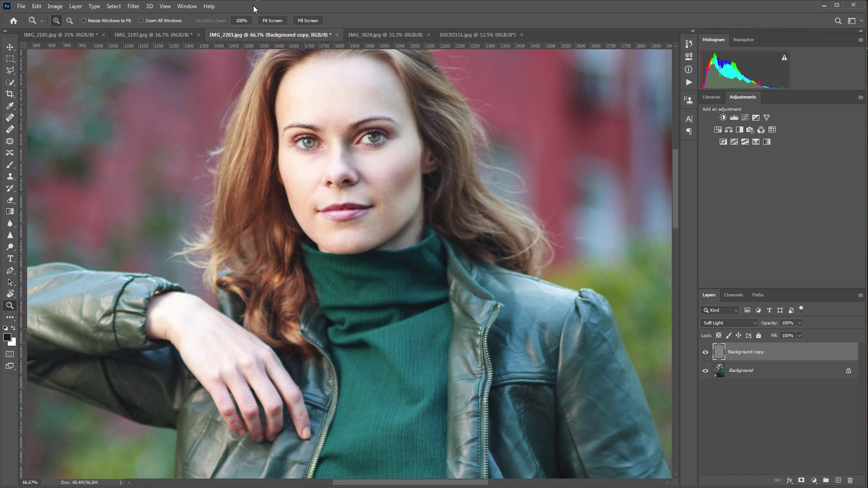
click(241, 20)
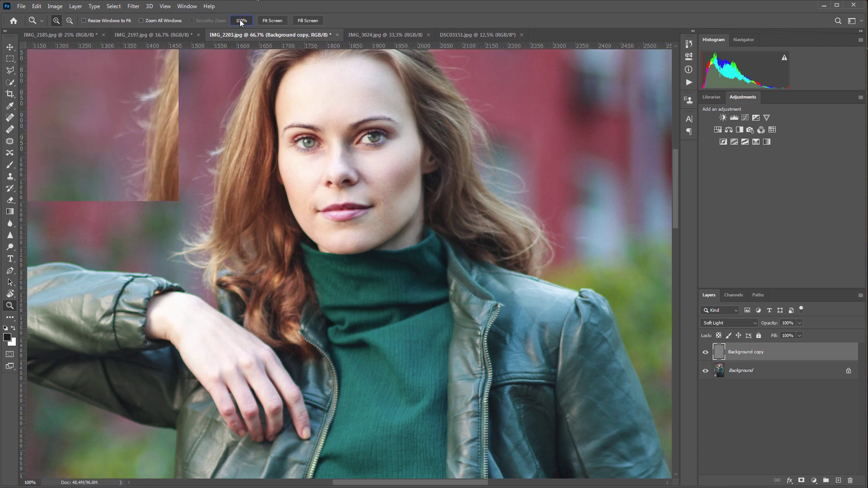
drag(368, 194, 370, 245)
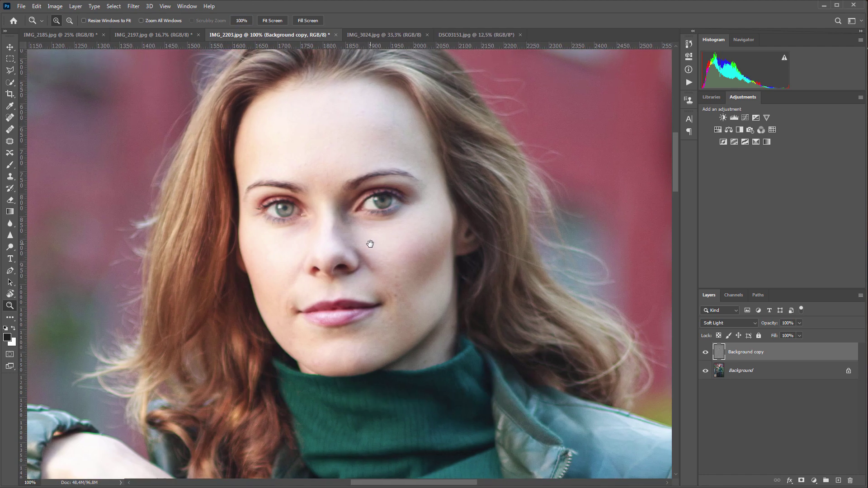
click(706, 353)
click(706, 353)
click(706, 355)
click(706, 355)
alt+click(361, 245)
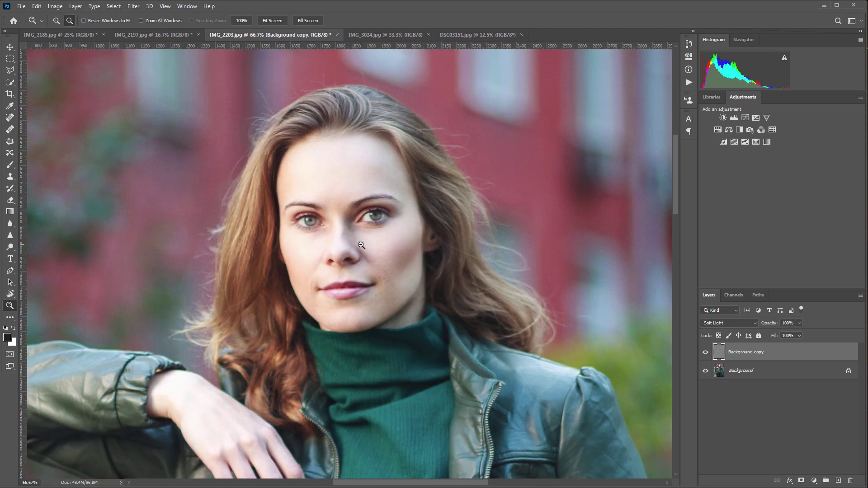
alt+click(361, 245)
alt+click(361, 245)
alt+click(362, 245)
alt+click(361, 245)
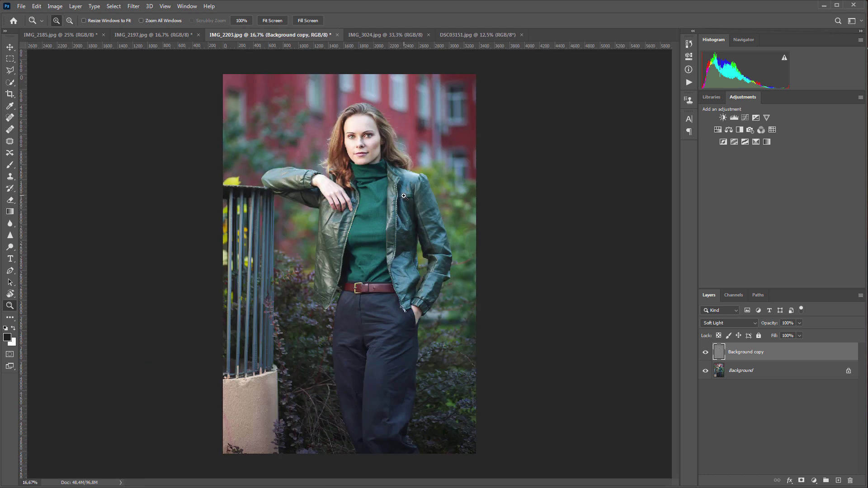
- Compare the whole full-length portrait with the Background copy layer hidden and shown
click(704, 354)
click(705, 354)
- In IMG_3024.jpg, duplicate the Background layer and open the Retouch4me Portrait Volumes filter on the copy
click(392, 35)
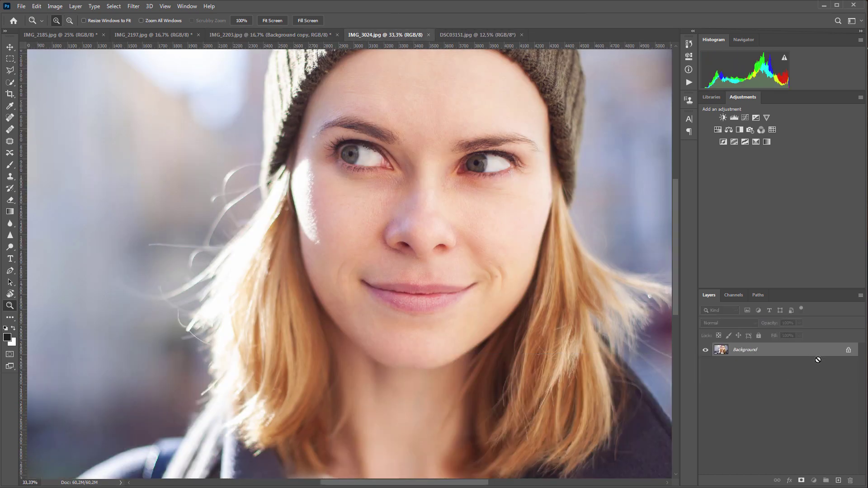
drag(818, 360, 839, 481)
click(133, 7)
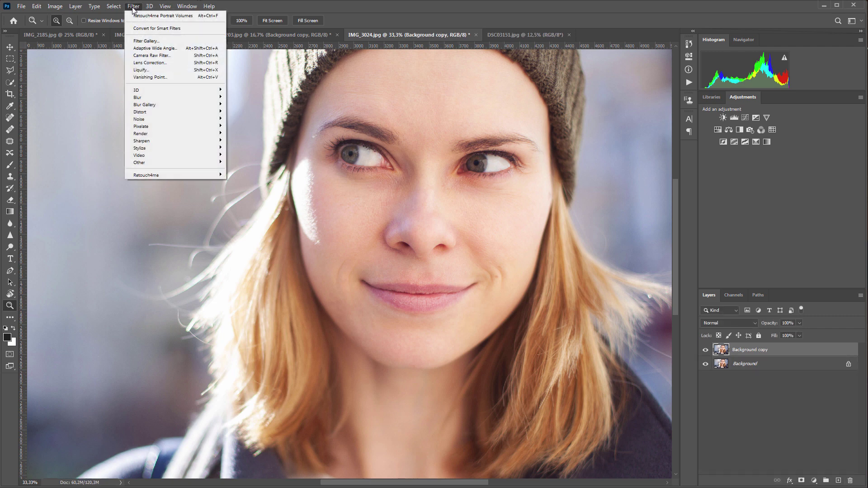
mouse_move(187, 175)
click(256, 203)
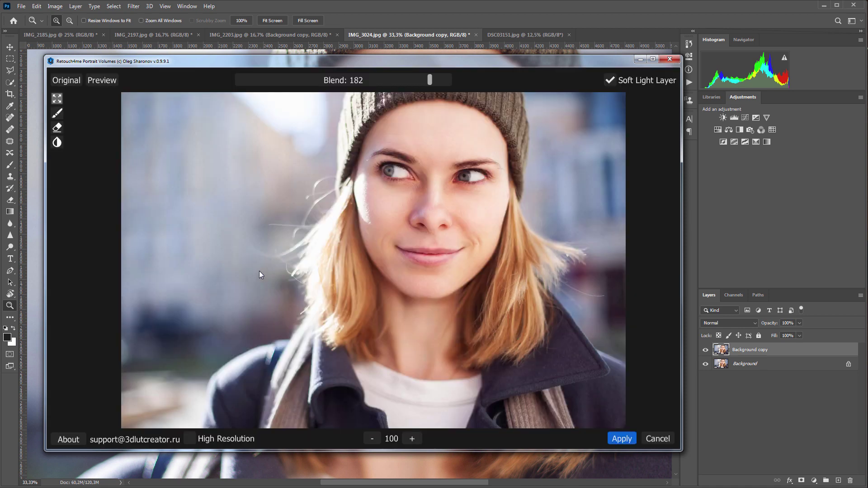
- Compare the filter preview of the woman in the knit hat with the original image
click(65, 81)
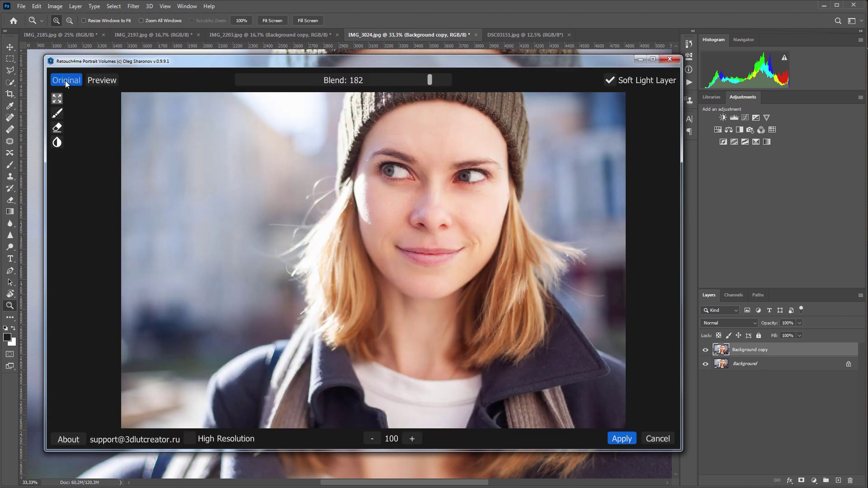
click(65, 80)
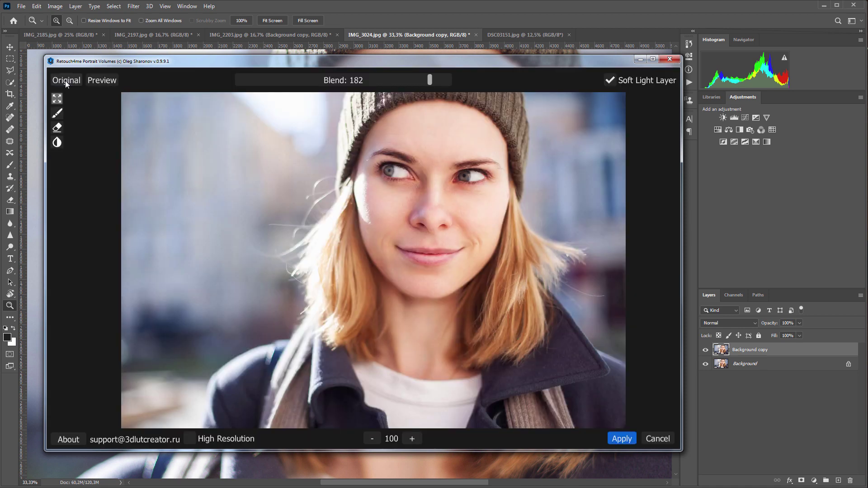
click(65, 80)
click(66, 81)
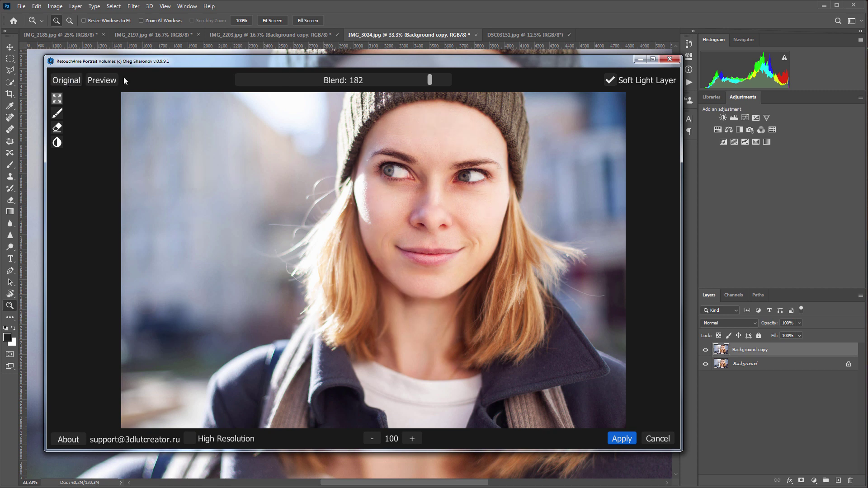
- Set the Blend strength to 135, check it against the original, and apply the filter as a soft light layer
click(381, 82)
click(70, 81)
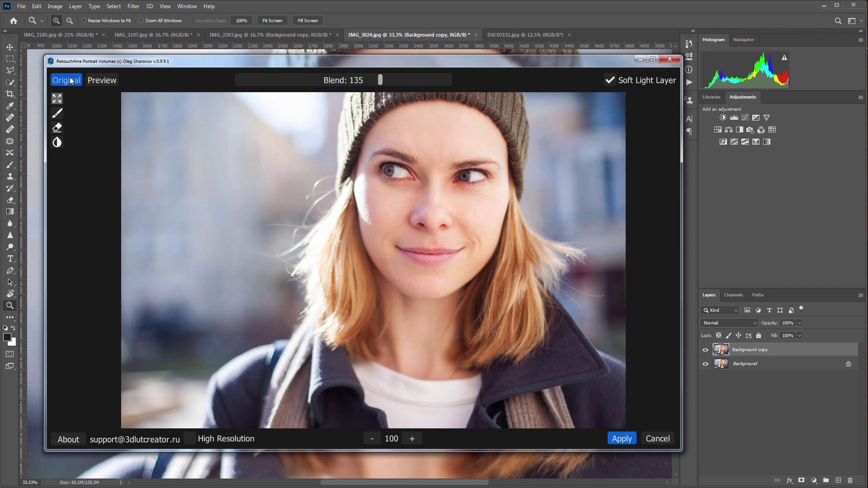
click(70, 81)
click(627, 439)
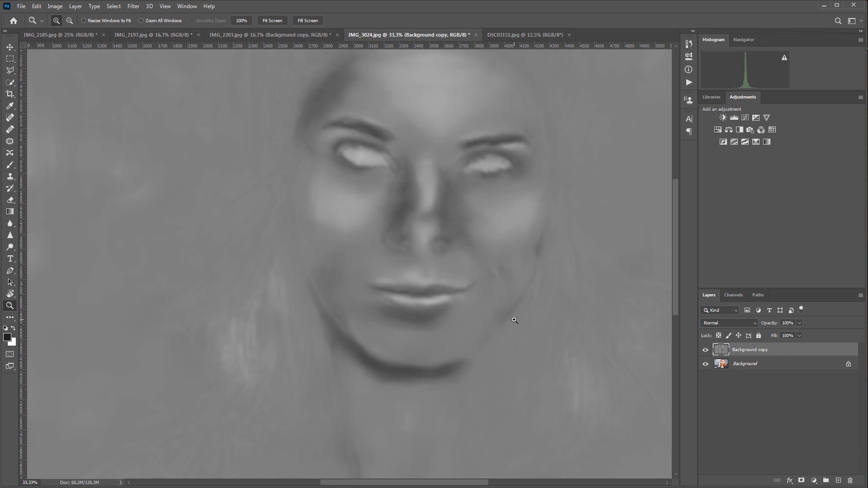
- Set the grey Background copy layer in IMG_3024.jpg to Soft Light and compare the face with and without it
click(751, 324)
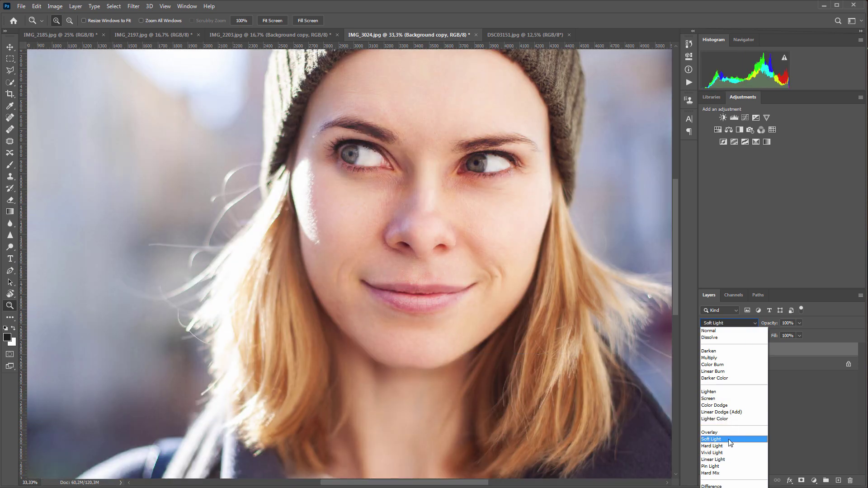
click(728, 439)
click(705, 351)
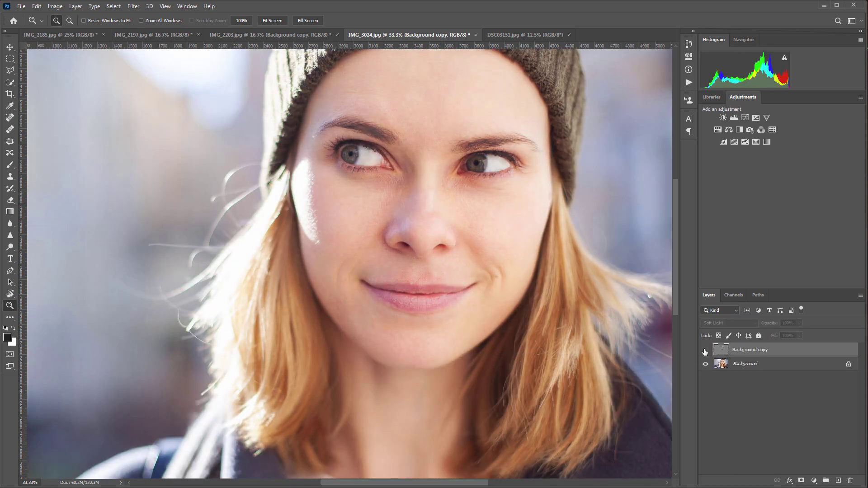
click(705, 351)
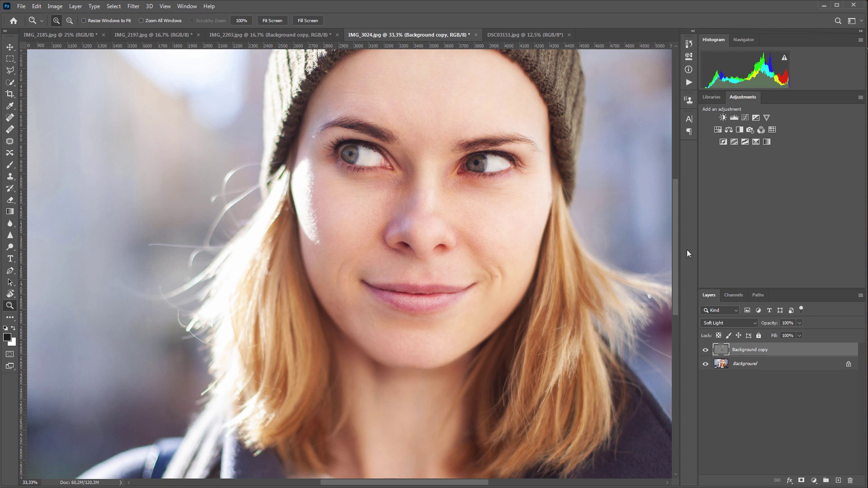
- In DSC03151.jpg, duplicate the Background layer and open the Retouch4me Portrait Volumes filter on the copy
click(526, 34)
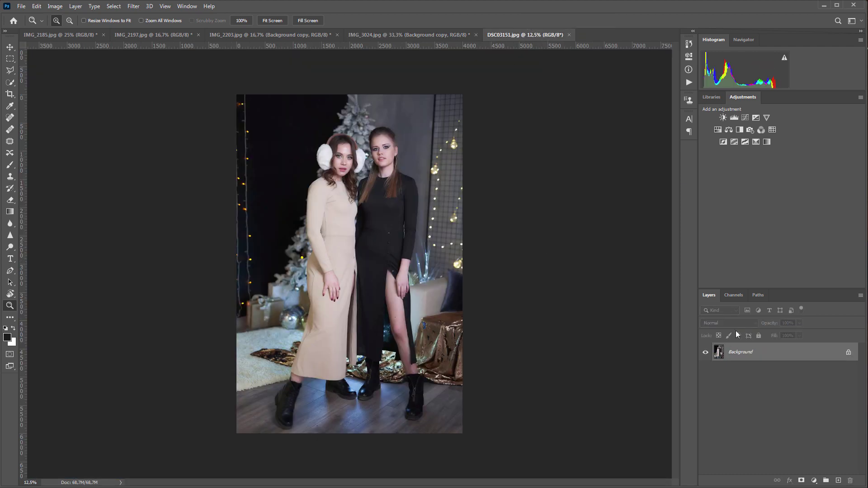
drag(806, 358, 838, 480)
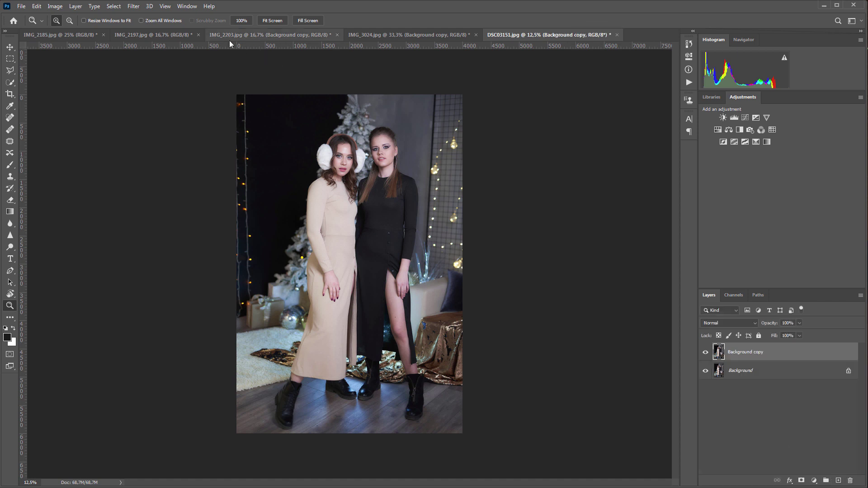
click(133, 7)
mouse_move(196, 176)
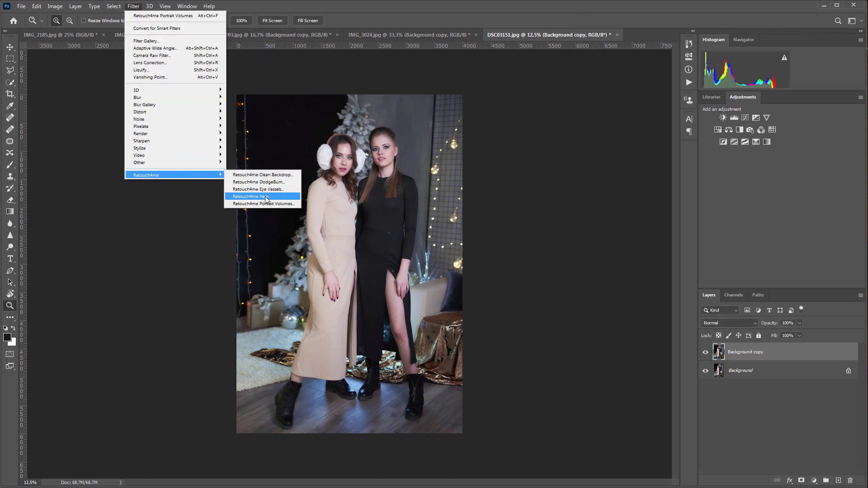
click(269, 204)
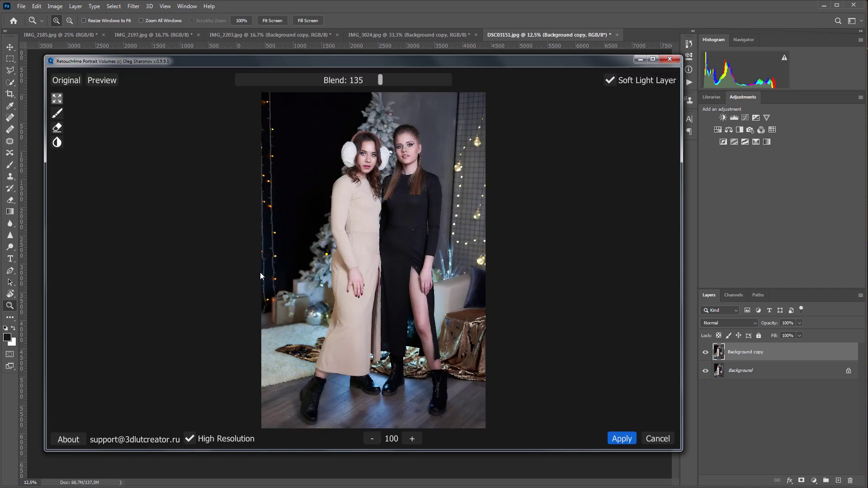
- Try Blend strengths of 167 and 182 on the two women's photo and compare the preview with the original
click(414, 83)
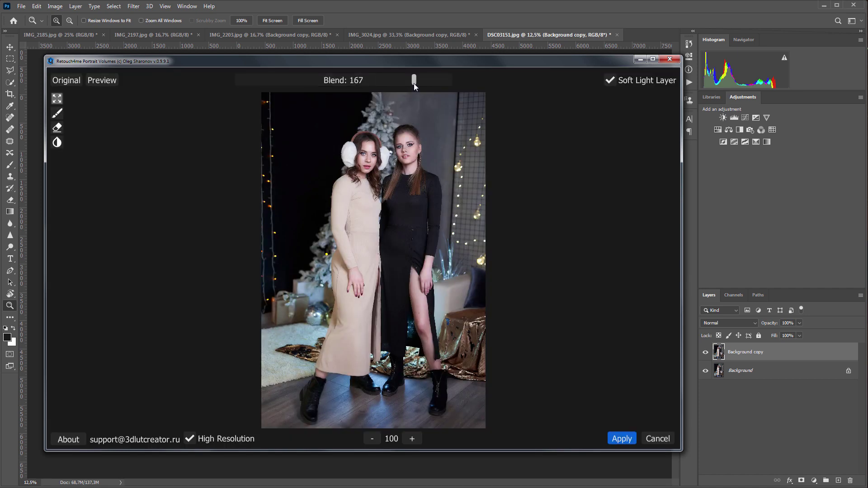
click(430, 80)
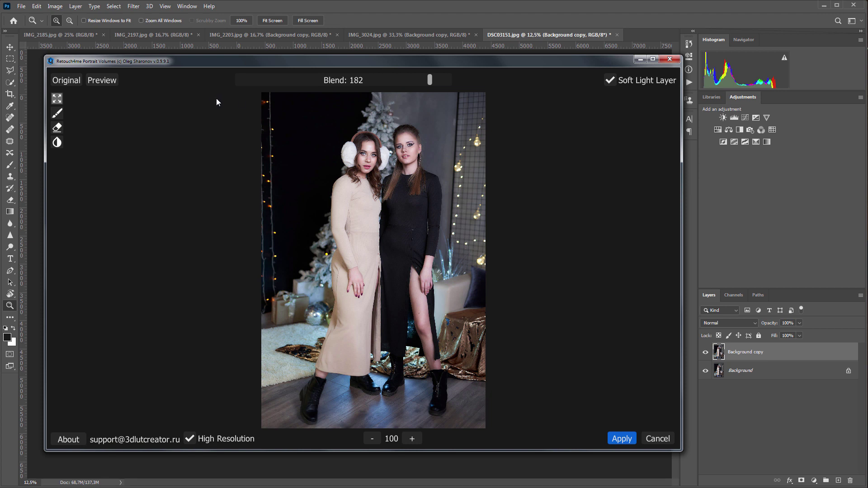
click(62, 80)
click(62, 81)
click(63, 80)
click(62, 80)
- Set the Blend strength to 195 and apply the filter with the Soft Light Layer option enabled
click(443, 83)
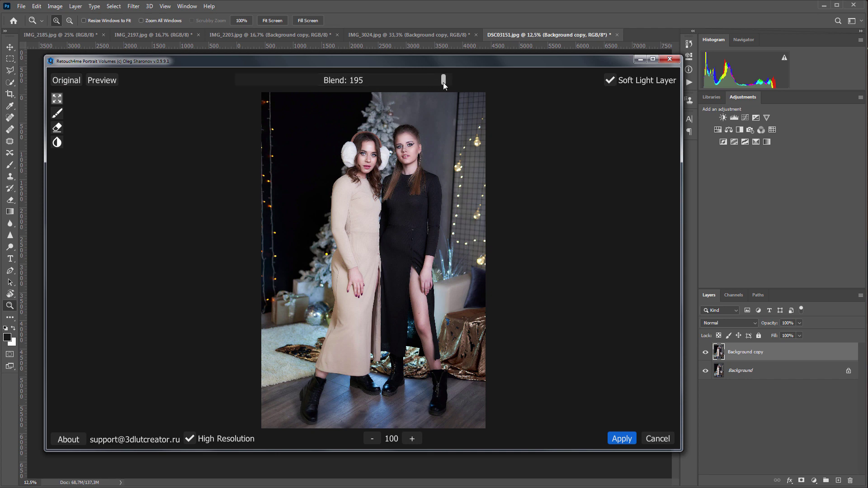
click(622, 440)
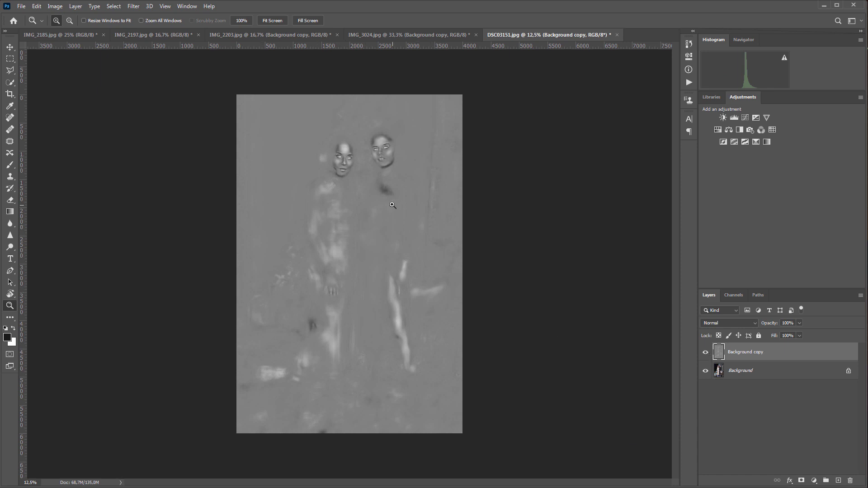
- Examine the grey volume layer of the two women against the original photo underneath
key(ctrl+plus)
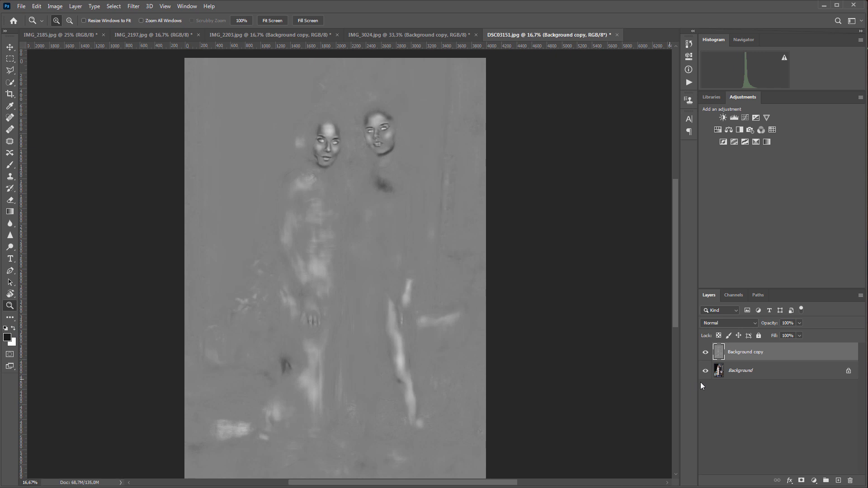
click(705, 354)
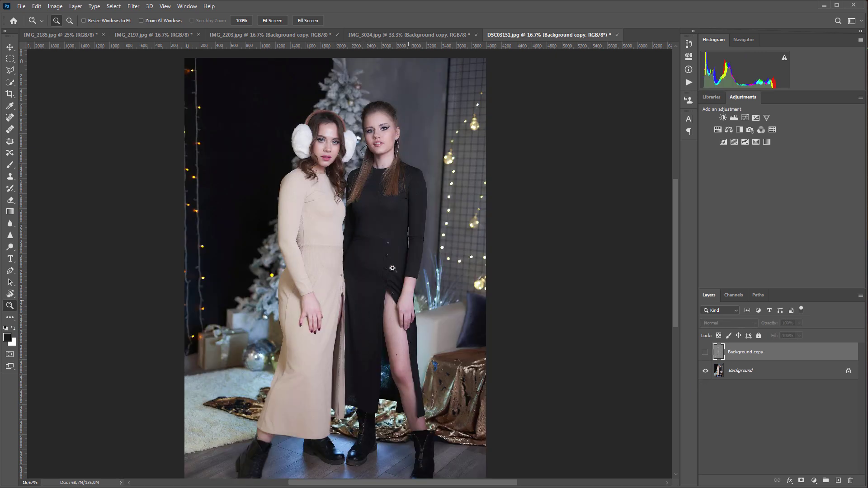
click(706, 352)
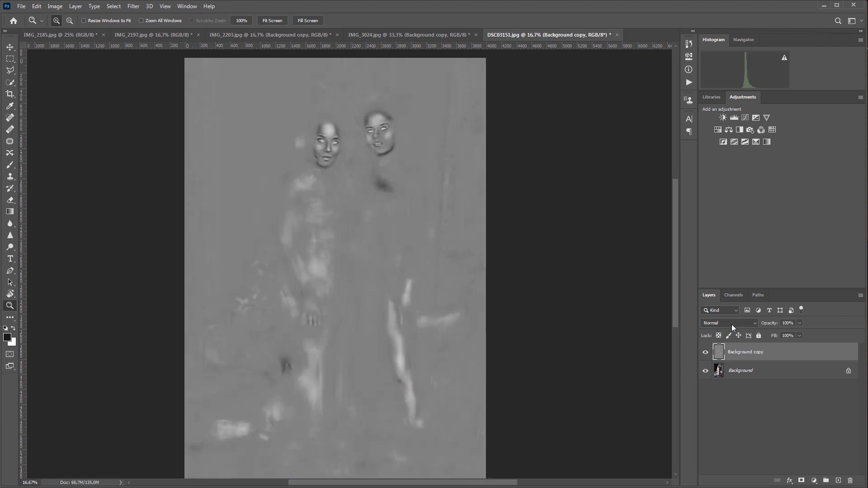
- Set the Background copy layer in DSC03151.jpg to Soft Light and compare the photo with and without it
click(732, 323)
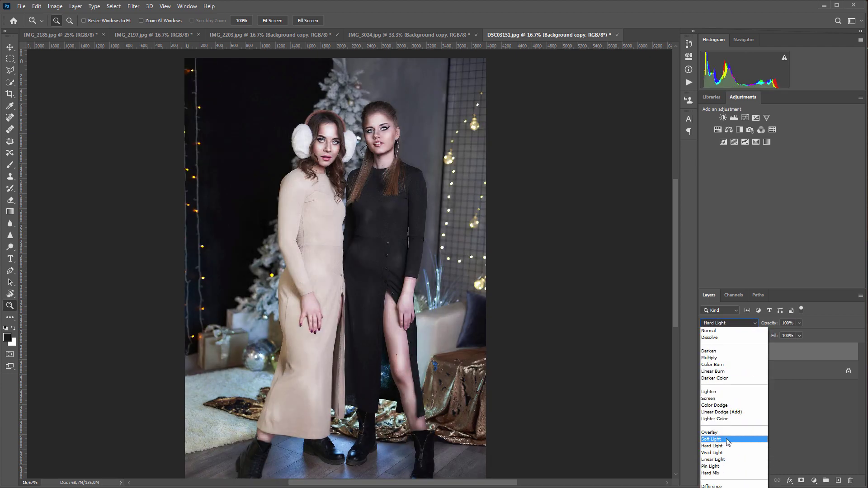
click(726, 438)
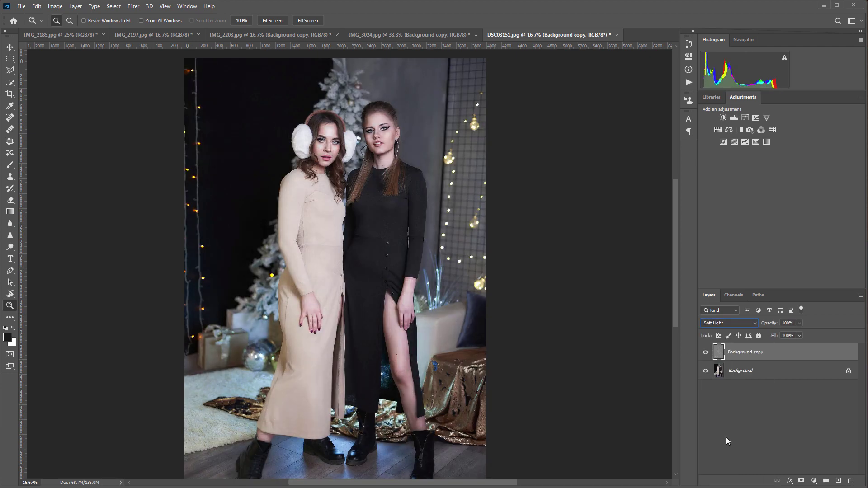
click(706, 354)
click(706, 353)
click(706, 353)
click(706, 354)
- Inspect the two women's faces up close, comparing them with the Background copy layer hidden and shown
click(325, 145)
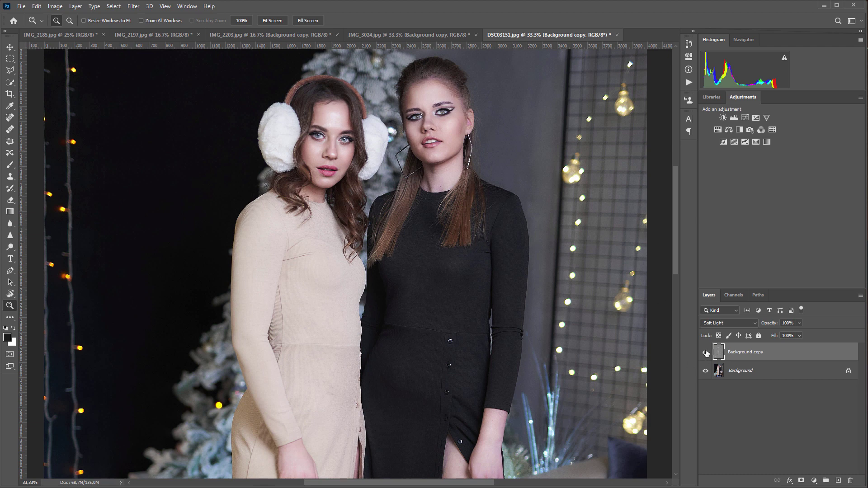
click(705, 353)
click(706, 353)
click(485, 153)
drag(675, 229, 678, 212)
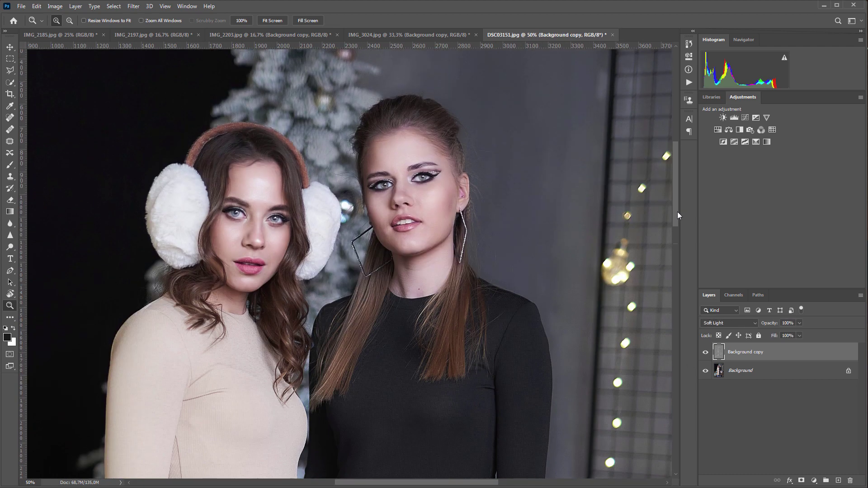
- Reduce the Background copy layer's opacity to 57% to soften the volume effect
click(799, 323)
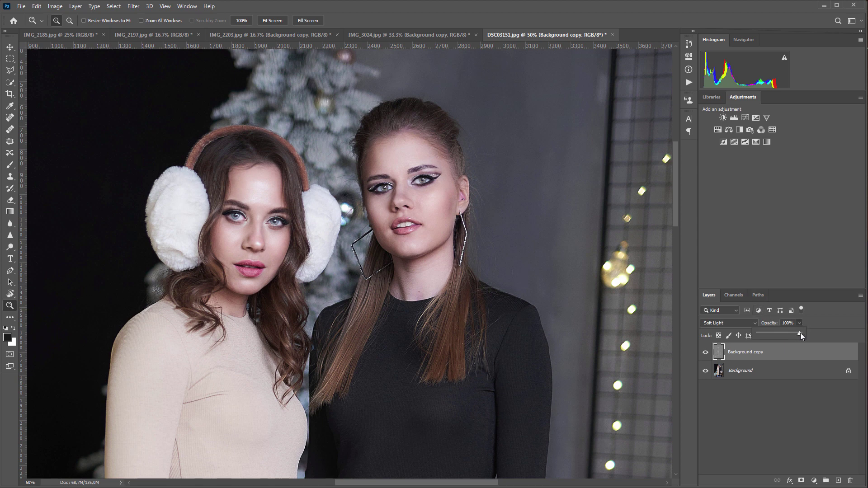
mouse_move(778, 334)
mouse_down()
mouse_move(800, 337)
mouse_move(780, 338)
mouse_up()
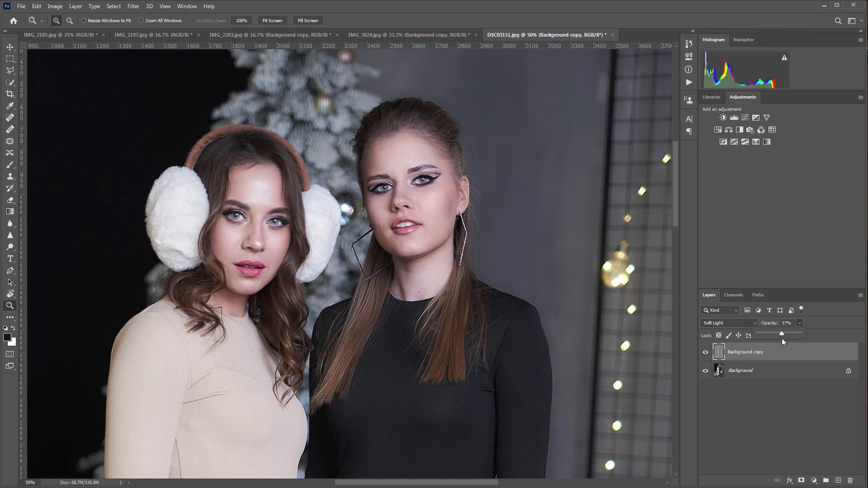